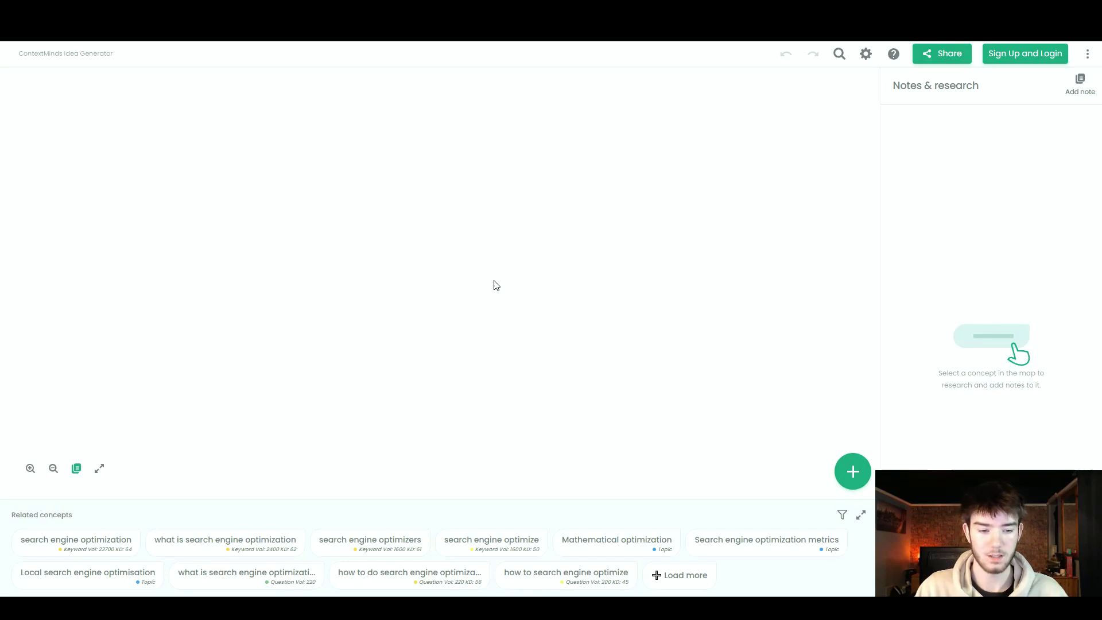
- Pin an 'Increase views' note listing Make editing better, Connect with viewers and Have good quality
{"action": "left_click", "coordinate": [851, 473]}
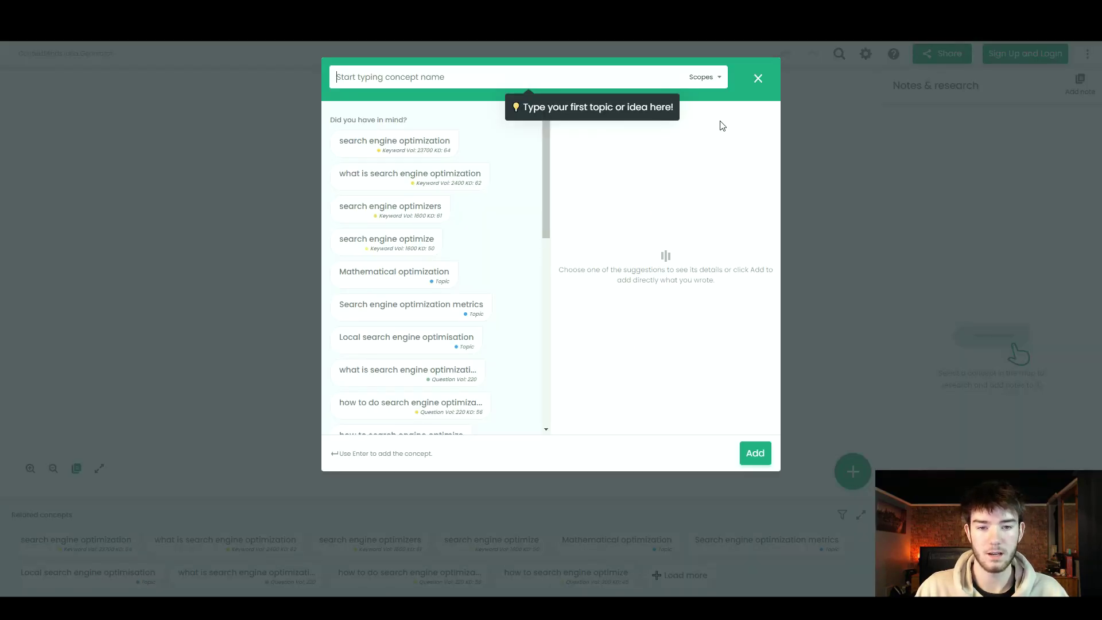
{"action": "left_click", "coordinate": [759, 78]}
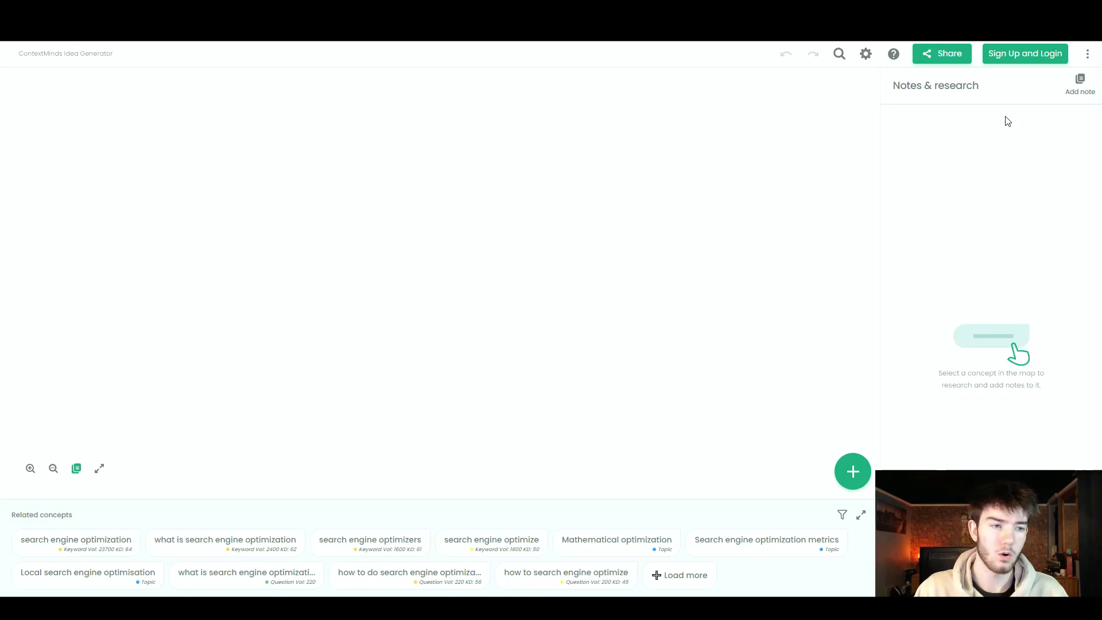
{"action": "left_click", "coordinate": [1080, 85]}
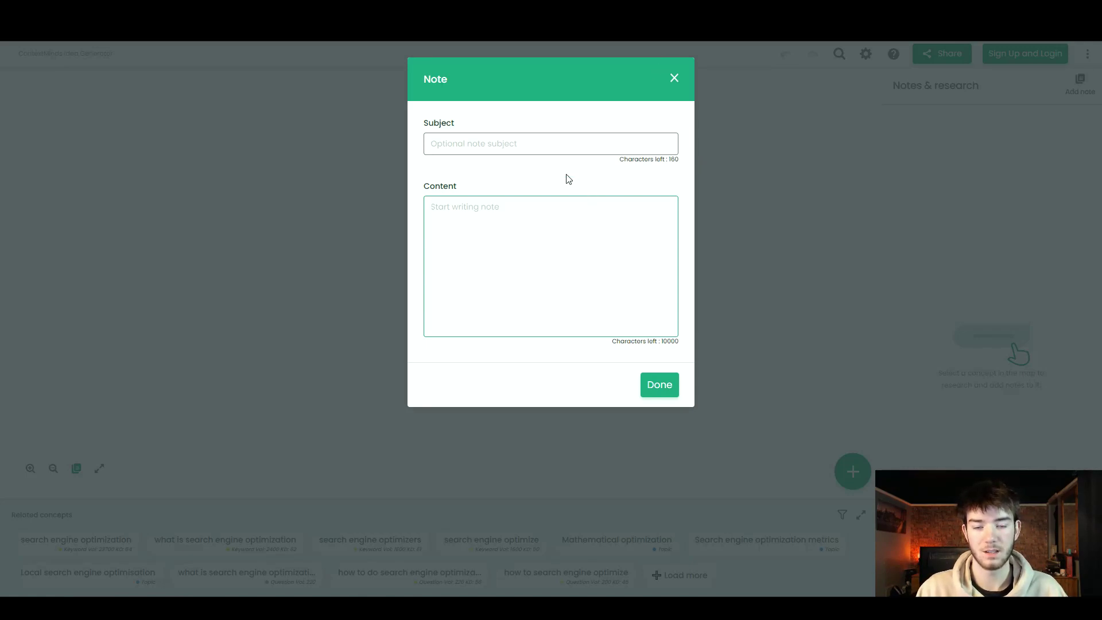
{"action": "left_click", "coordinate": [554, 144]}
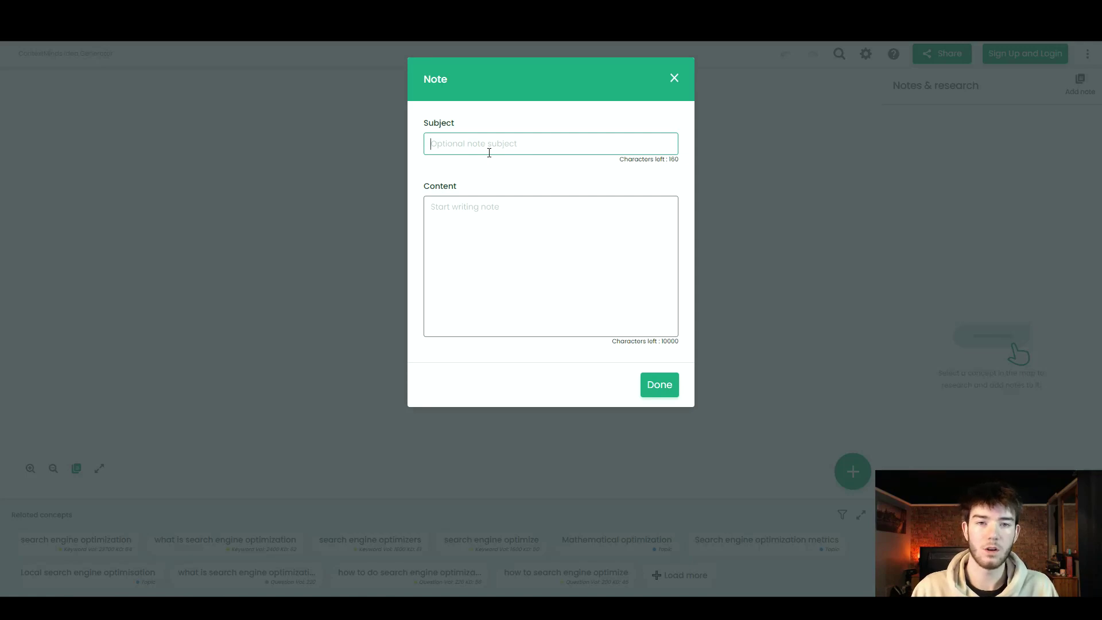
{"action": "type", "text": "Increase views"}
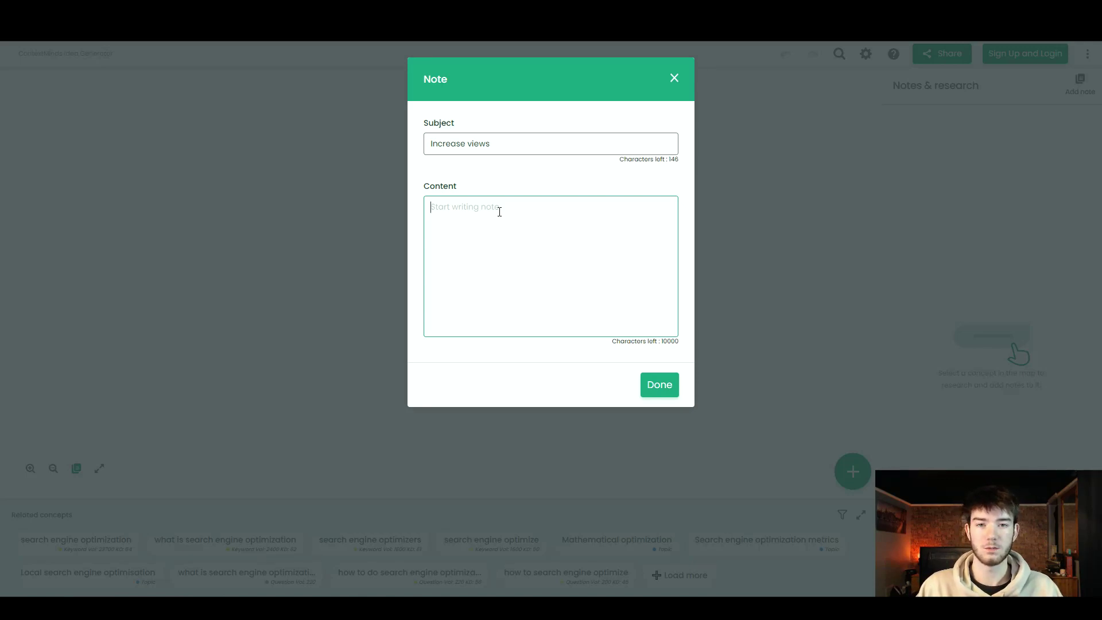
{"action": "type", "text": "Make editing better Connect with viewers Have good quality"}
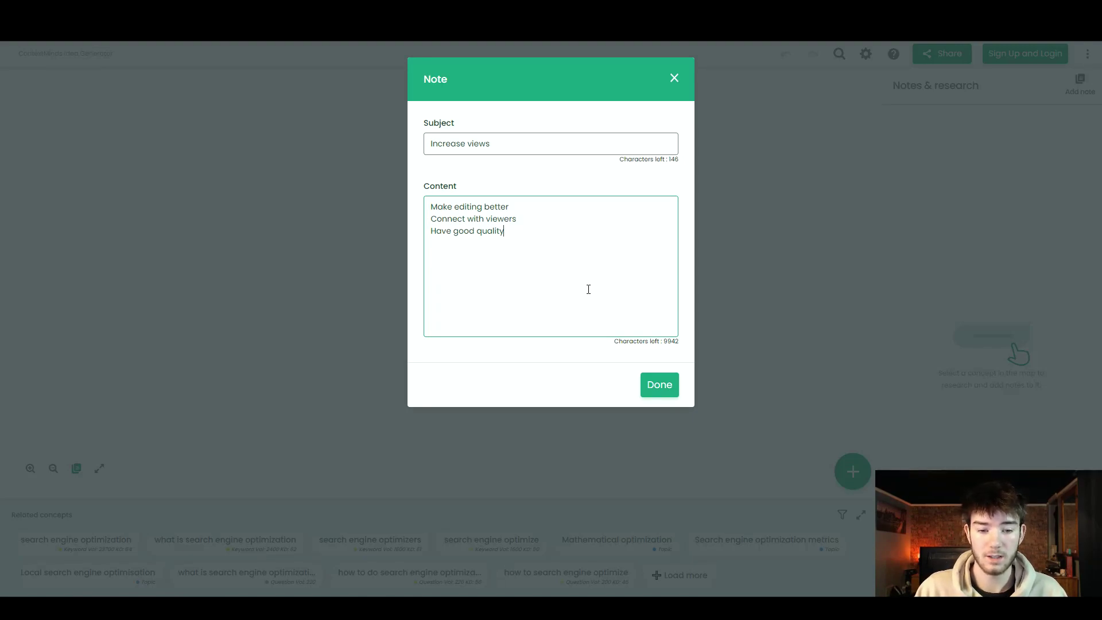
{"action": "left_click", "coordinate": [660, 386]}
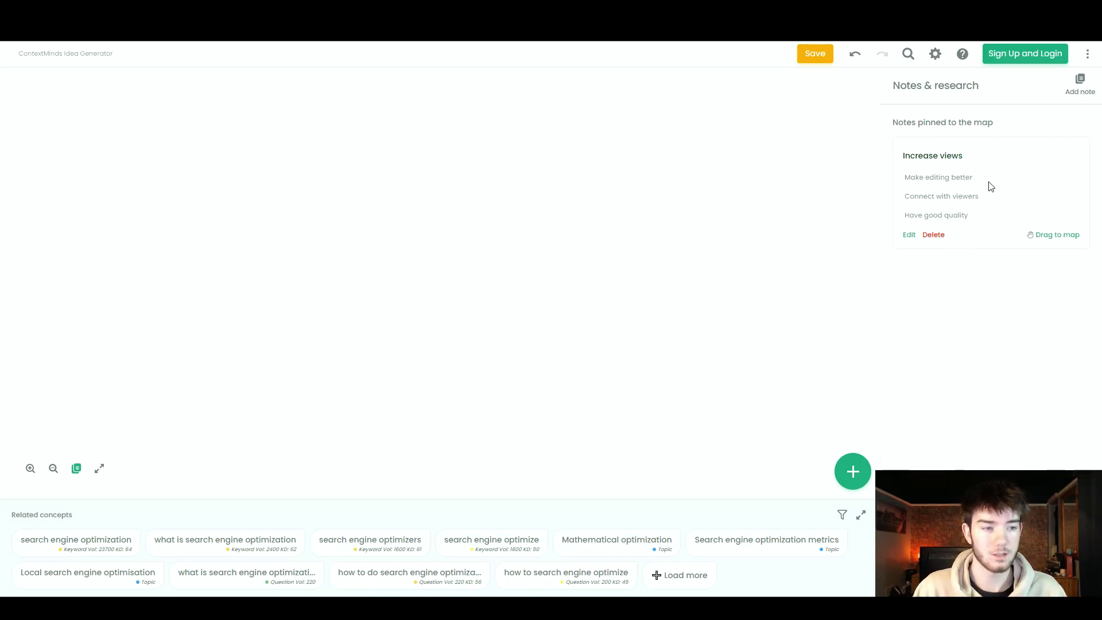
- Undo the note's last edit so it ends with 'Good quality', and leave its editor unchanged
{"action": "key", "text": "ctrl+z"}
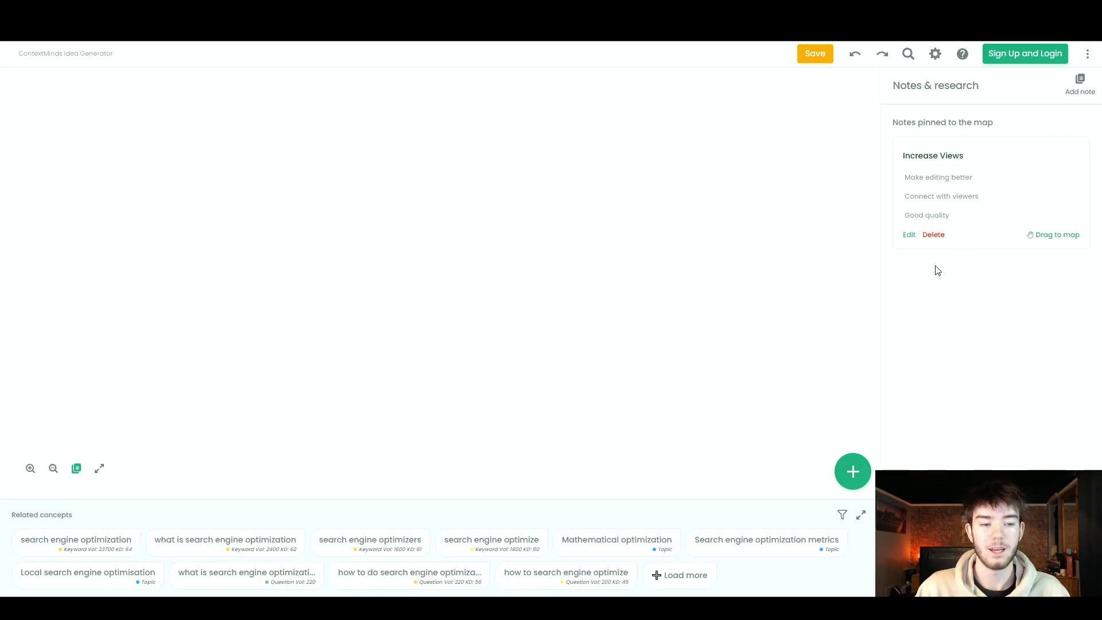
{"action": "left_click", "coordinate": [909, 236]}
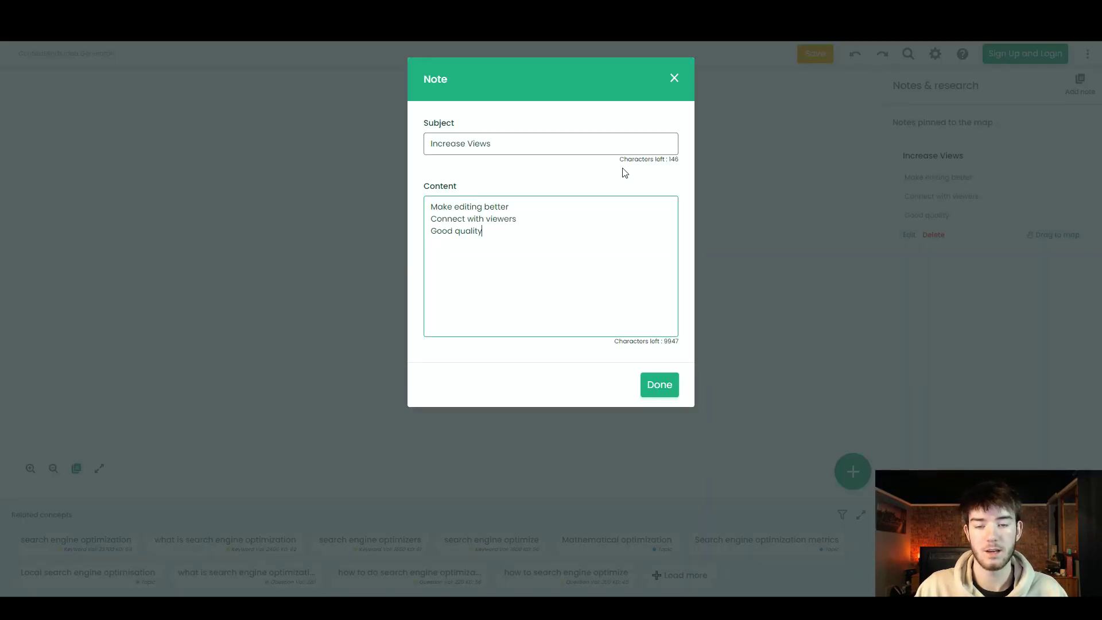
{"action": "left_click", "coordinate": [676, 82]}
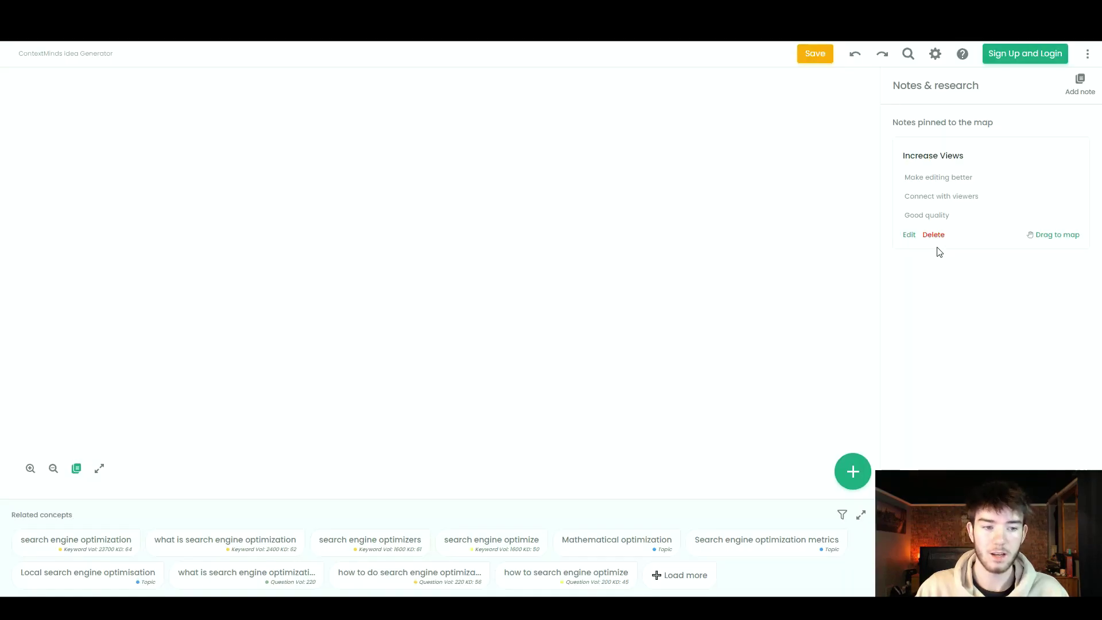
- Delete the Increase Views note, then undo three times to restore it
{"action": "left_click", "coordinate": [934, 240]}
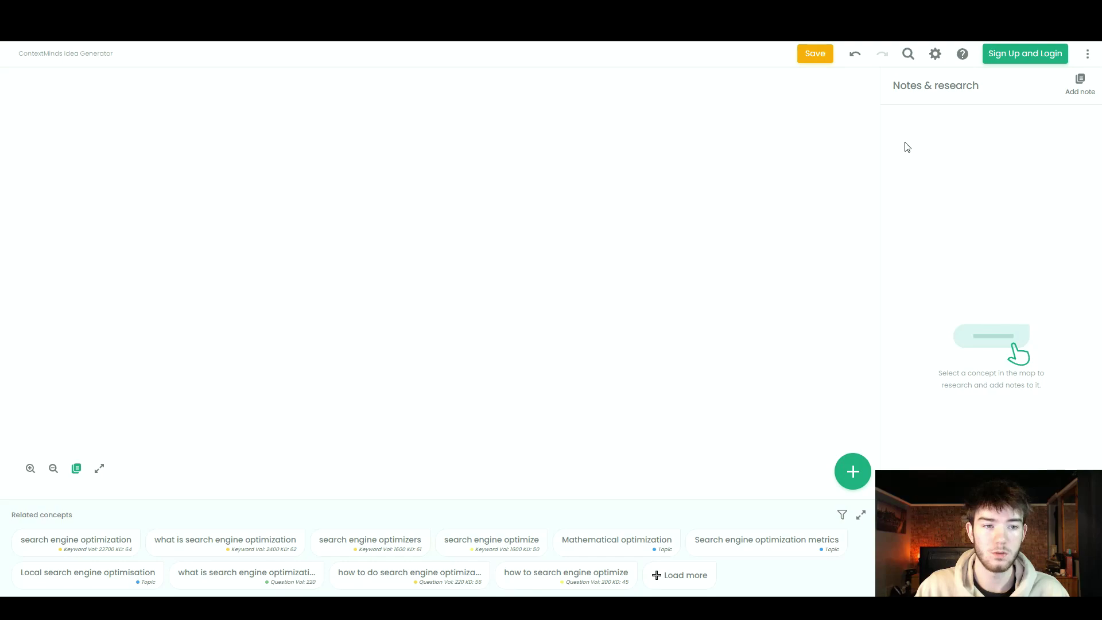
{"action": "left_click", "coordinate": [856, 56]}
{"action": "left_click", "coordinate": [854, 58]}
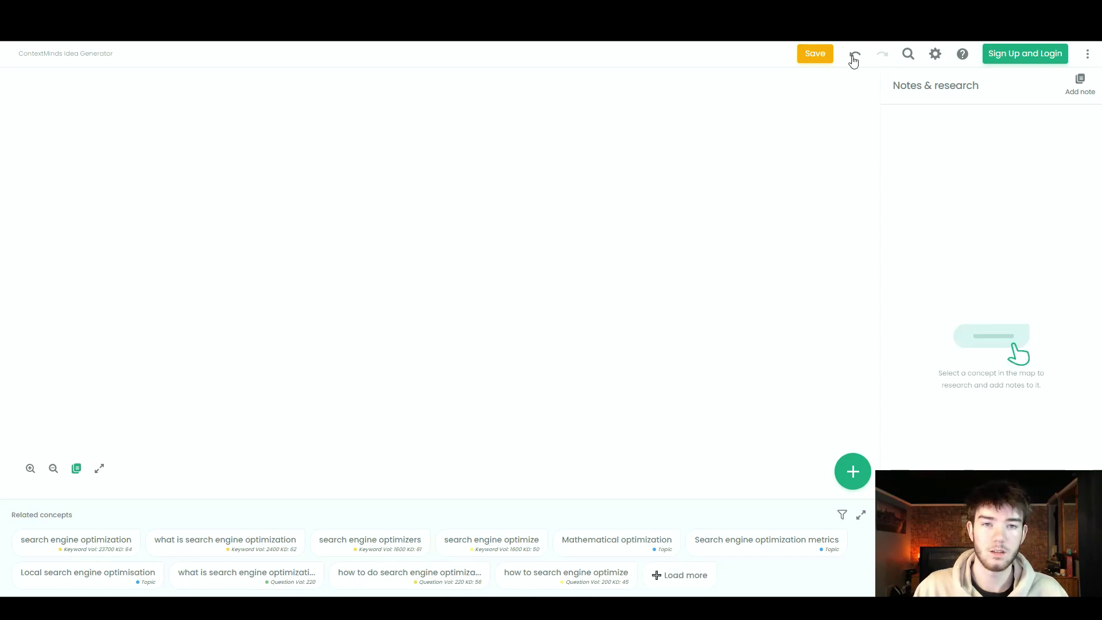
{"action": "left_click", "coordinate": [854, 57]}
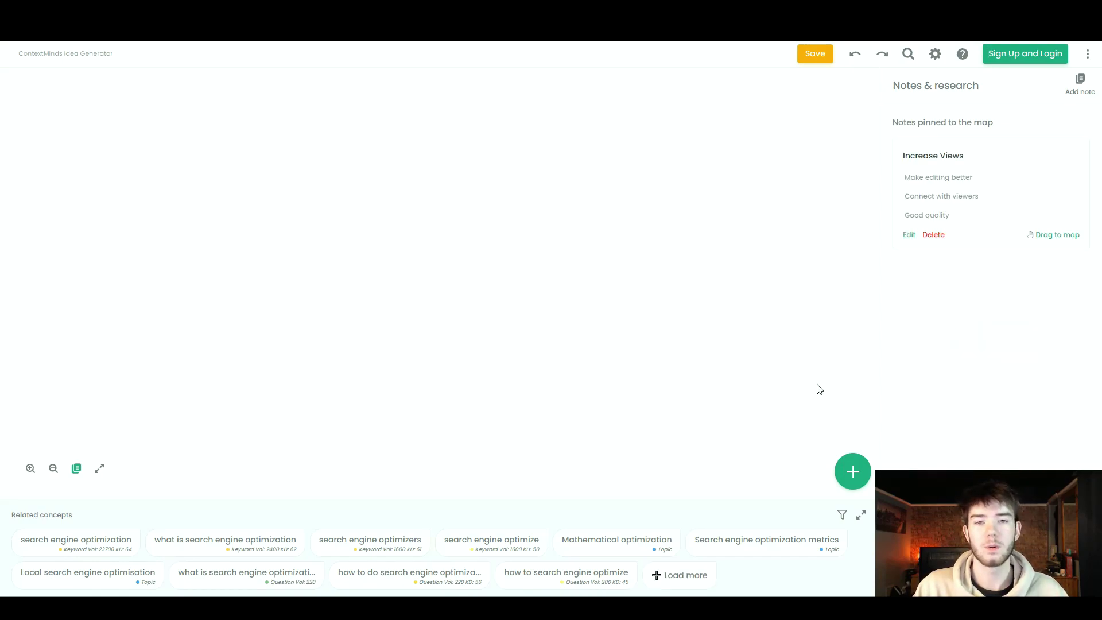
- Search 'Reviews' and add the google reviews concept (search volume 97700) to the map
{"action": "mouse_move", "coordinate": [850, 478]}
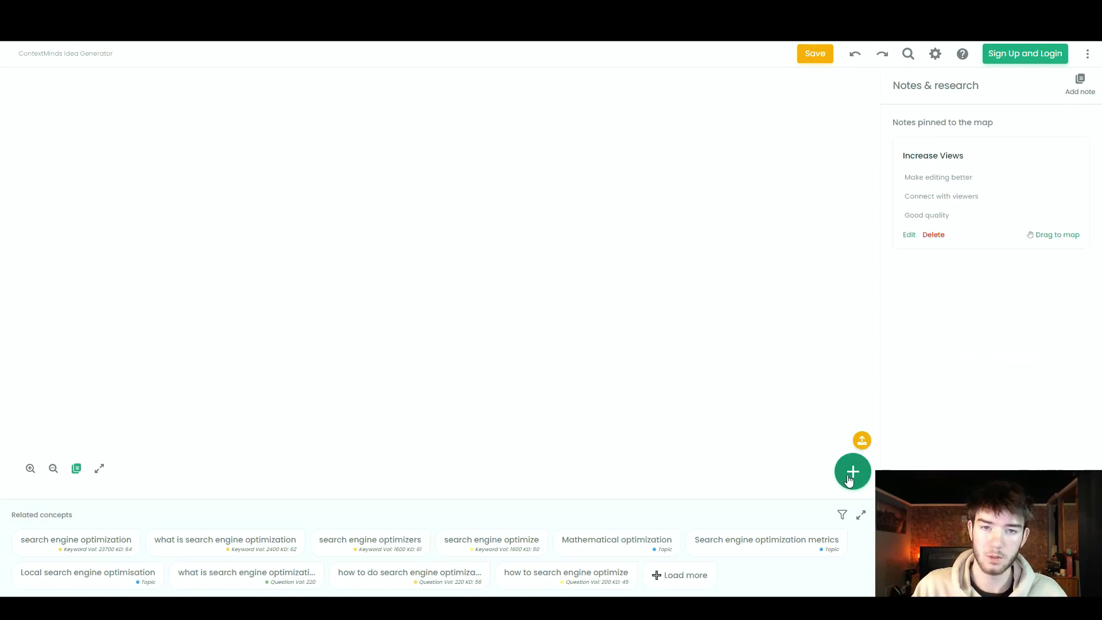
{"action": "left_click", "coordinate": [851, 476]}
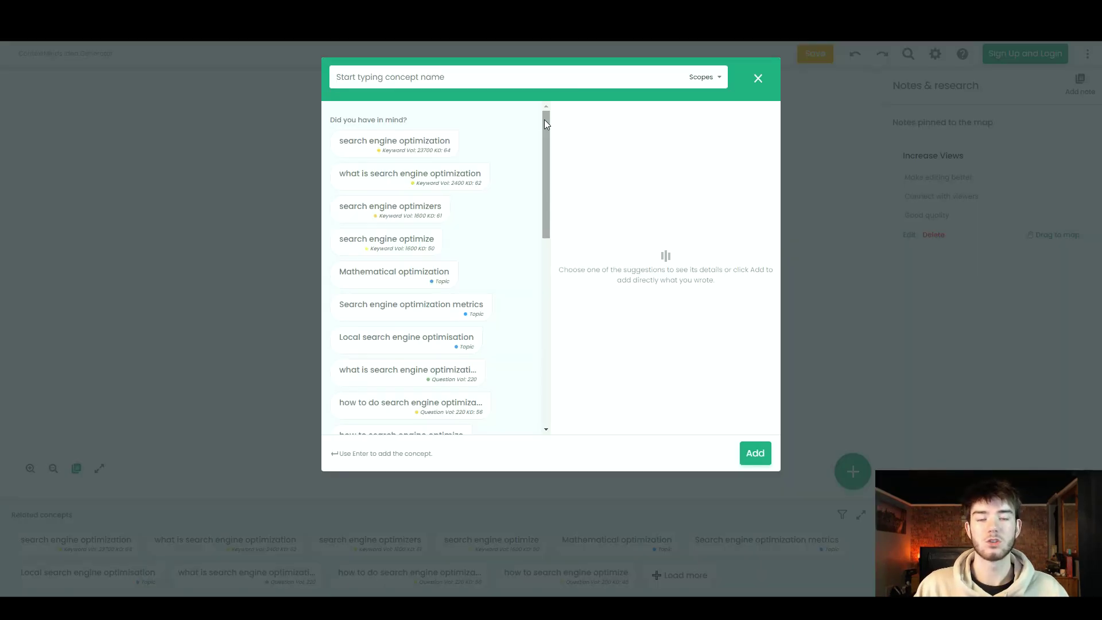
{"action": "left_click", "coordinate": [461, 83]}
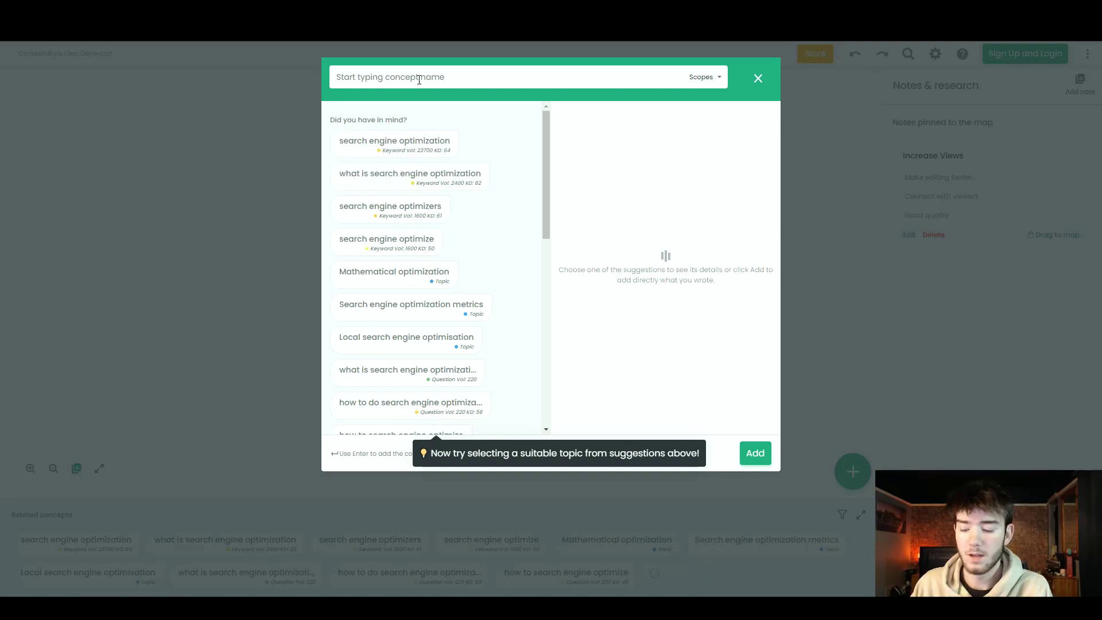
{"action": "type", "text": "Re"}
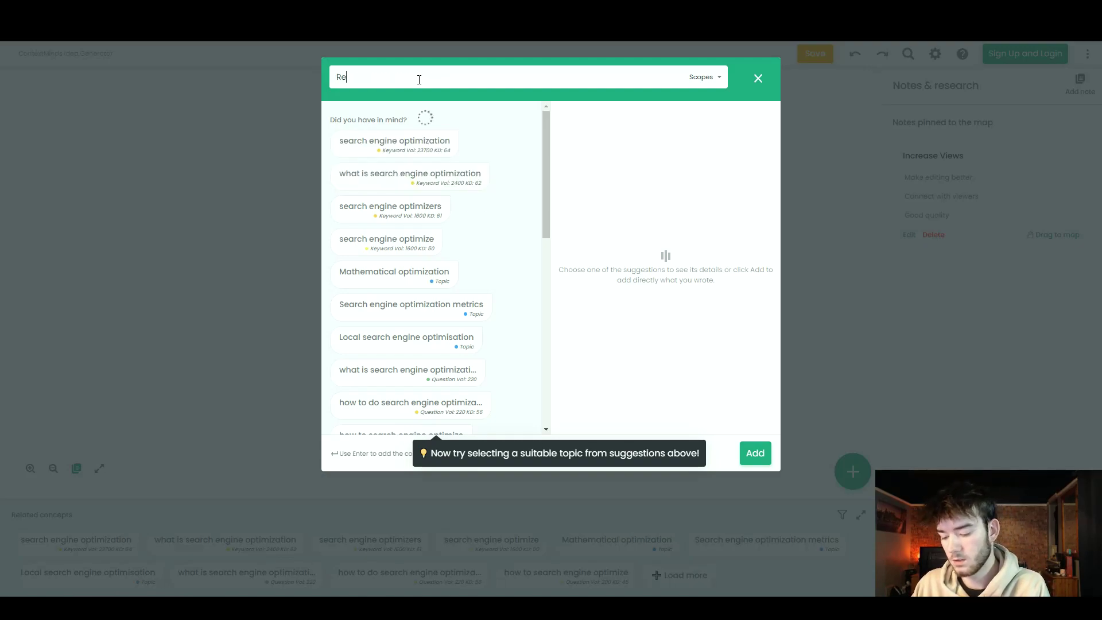
{"action": "type", "text": "views"}
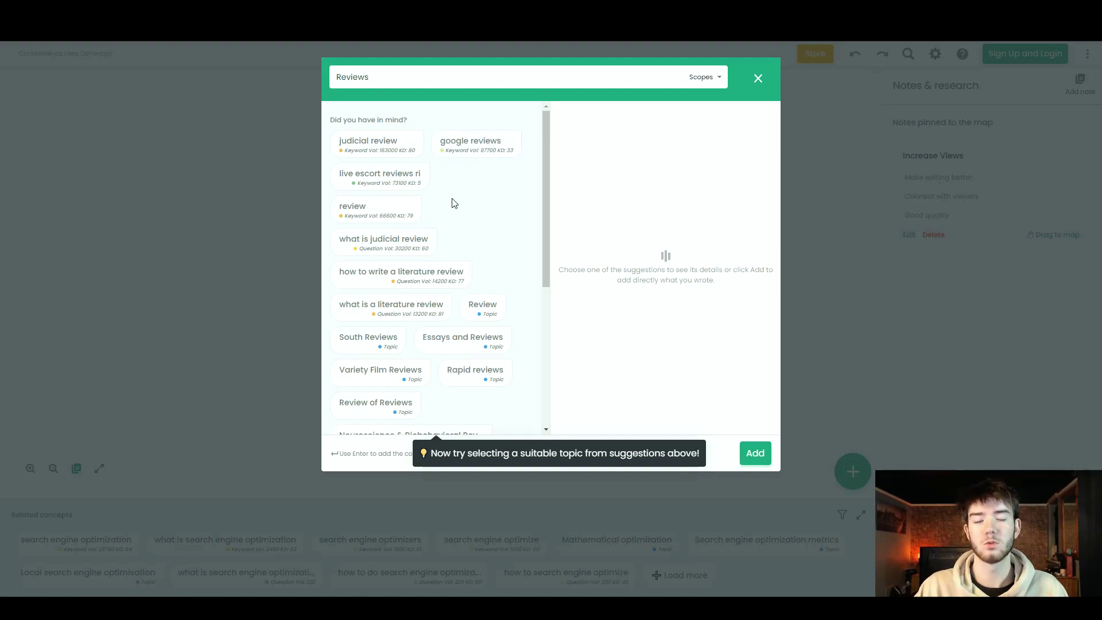
{"action": "key", "text": "Down"}
{"action": "key", "text": "Down"}
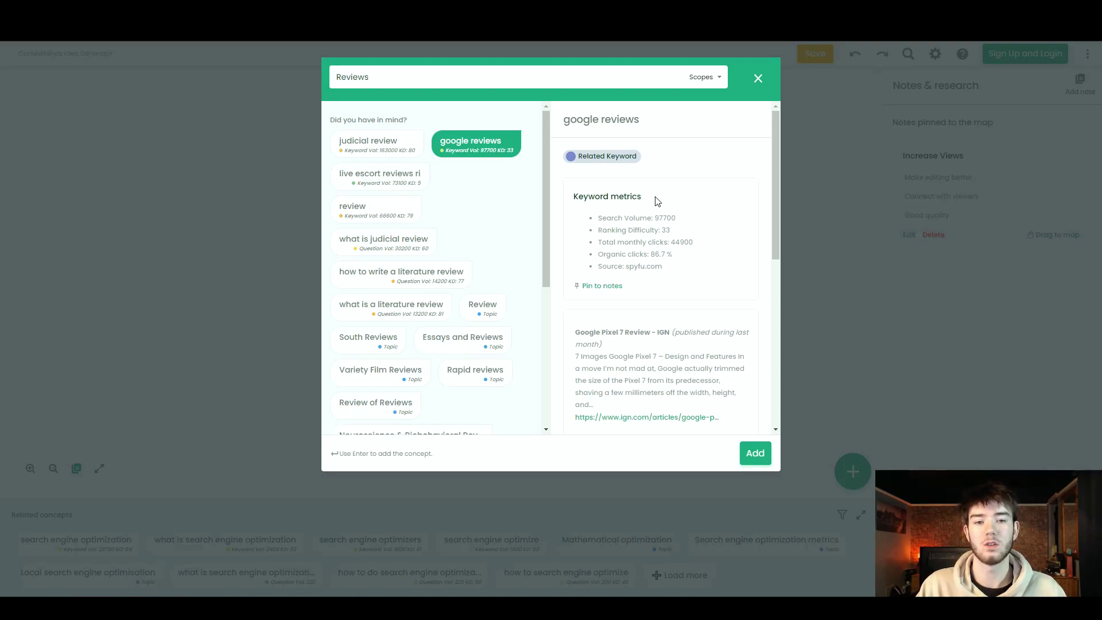
{"action": "scroll", "coordinate": [683, 208], "scroll_direction": "down", "scroll_amount": 2}
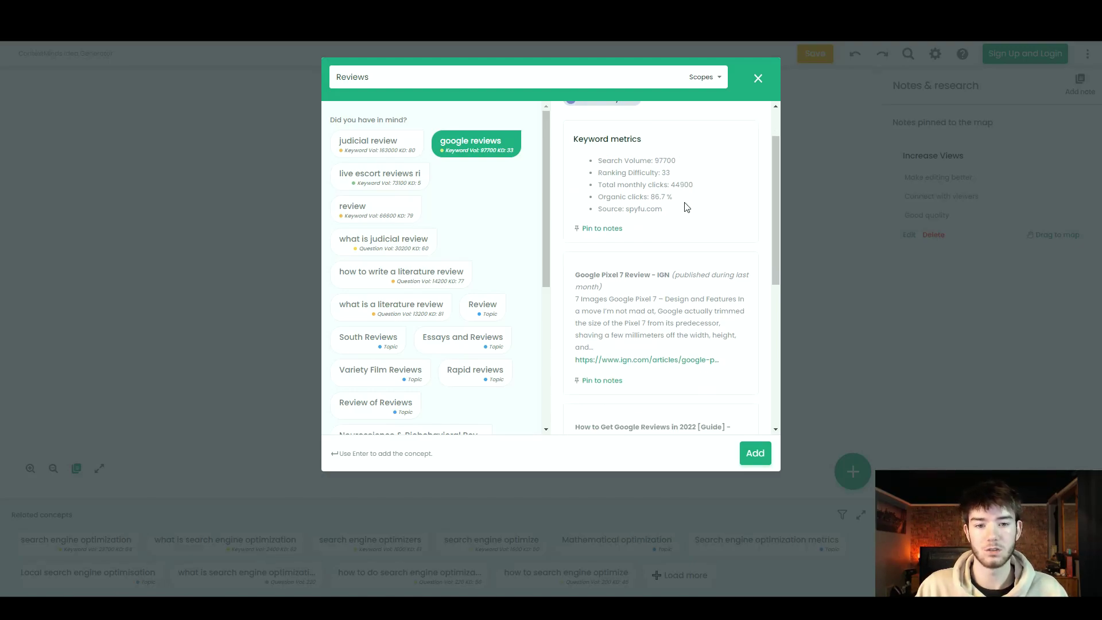
{"action": "scroll", "coordinate": [683, 208], "scroll_direction": "up", "scroll_amount": 2}
{"action": "scroll", "coordinate": [696, 221], "scroll_direction": "down", "scroll_amount": 2}
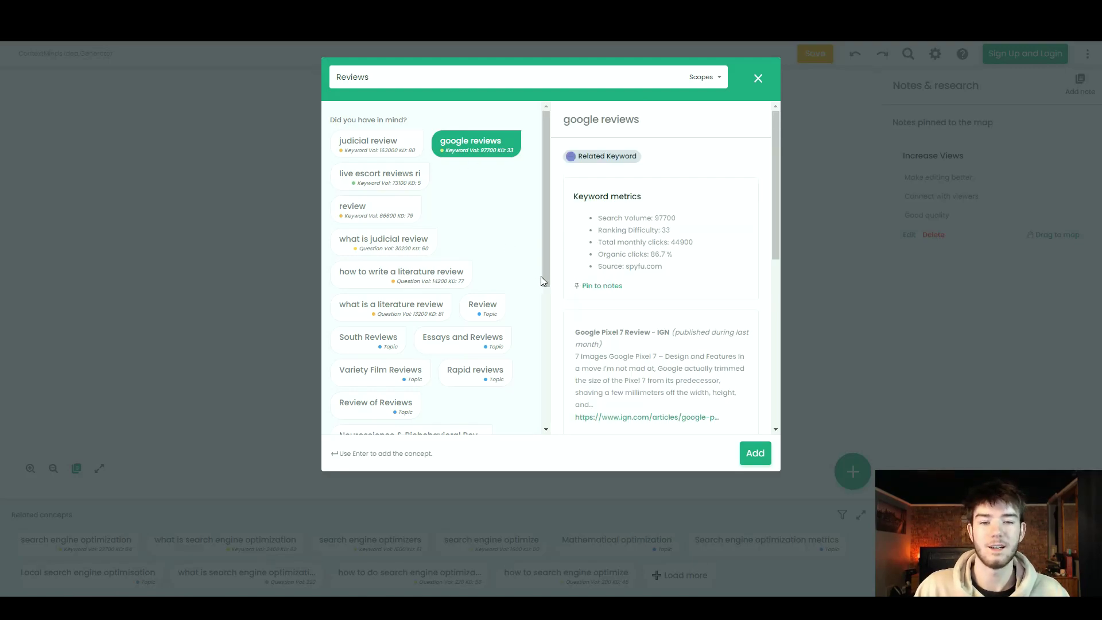
{"action": "left_click", "coordinate": [755, 455]}
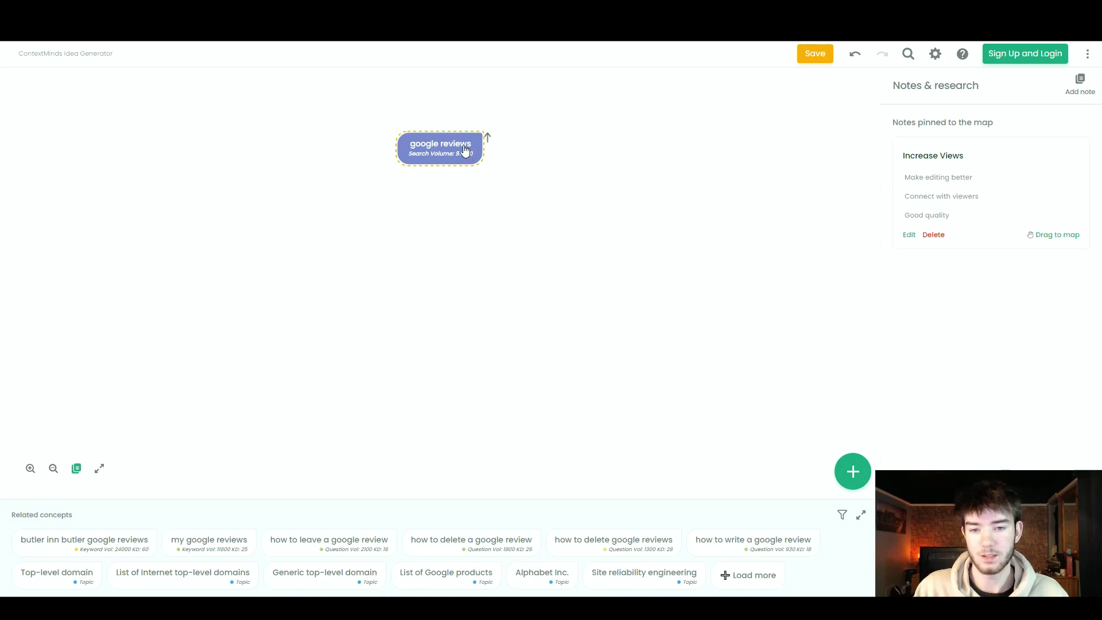
- Shift google reviews left and drop the Increase Views note on the map as 'Increase Views: Make editing better'
{"action": "left_click_drag", "start_coordinate": [458, 146], "coordinate": [272, 240]}
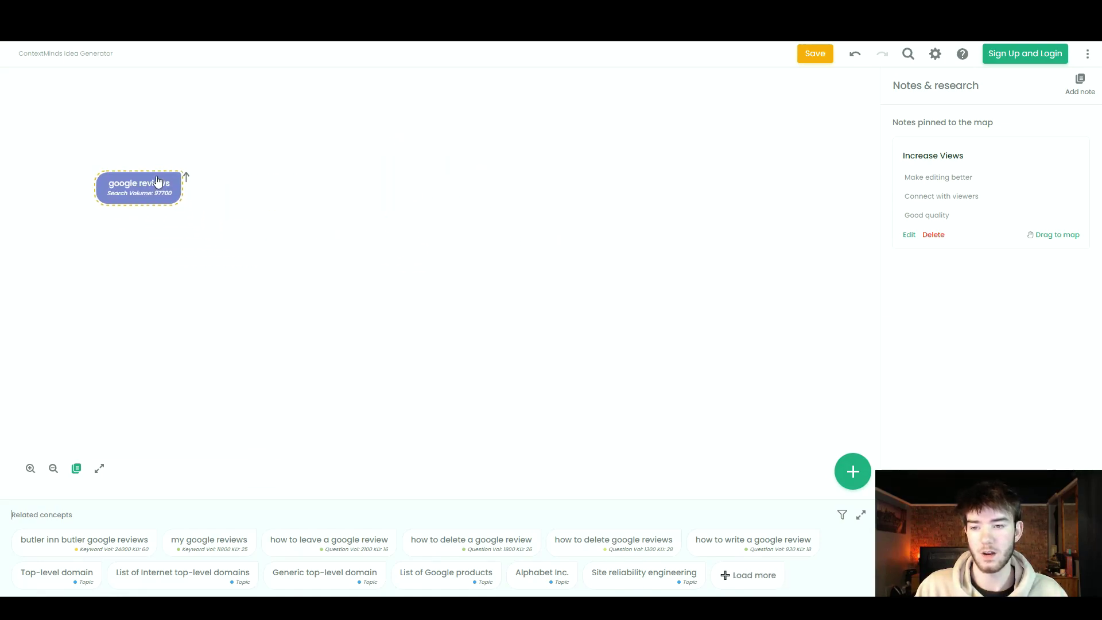
{"action": "left_click_drag", "start_coordinate": [158, 182], "coordinate": [158, 140]}
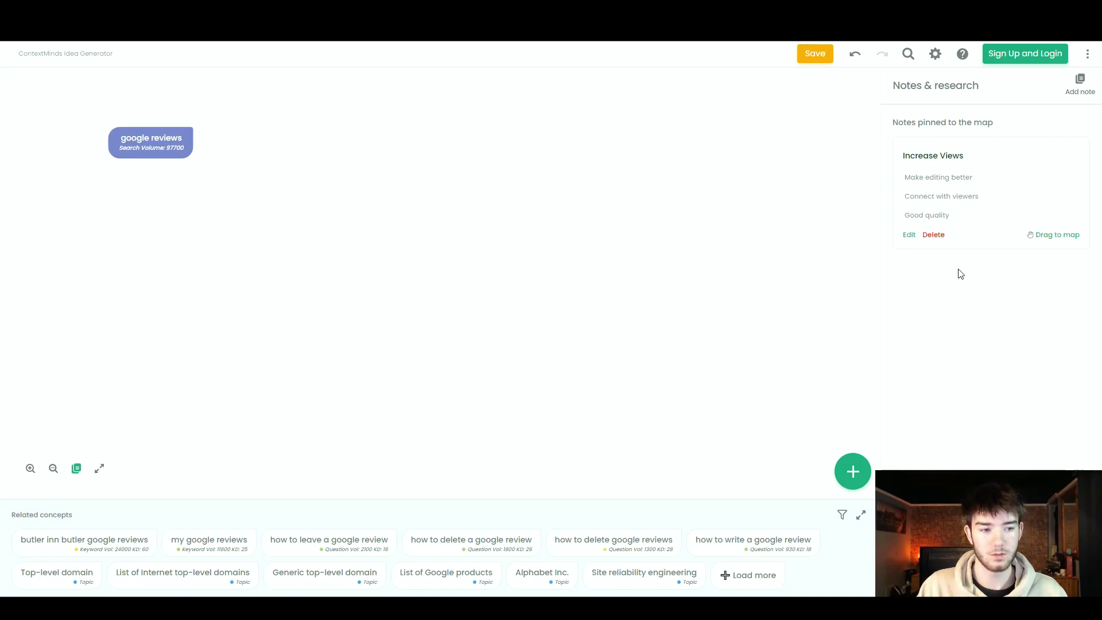
{"action": "left_click_drag", "start_coordinate": [1058, 235], "coordinate": [452, 162]}
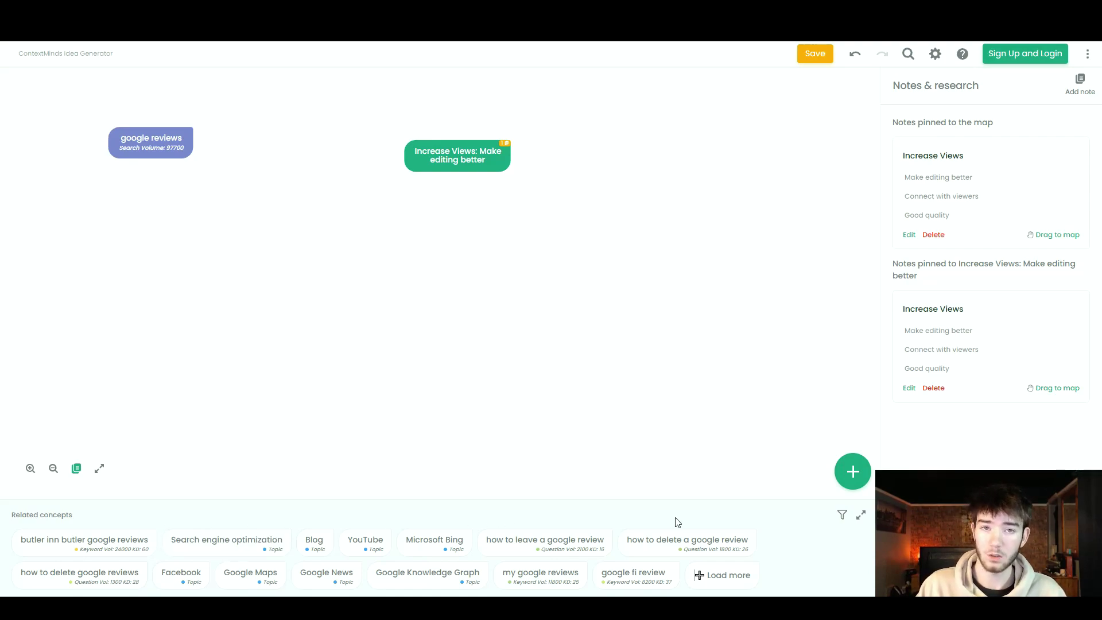
- Toggle fullscreen and the node details display off and back on
{"action": "left_click", "coordinate": [100, 470]}
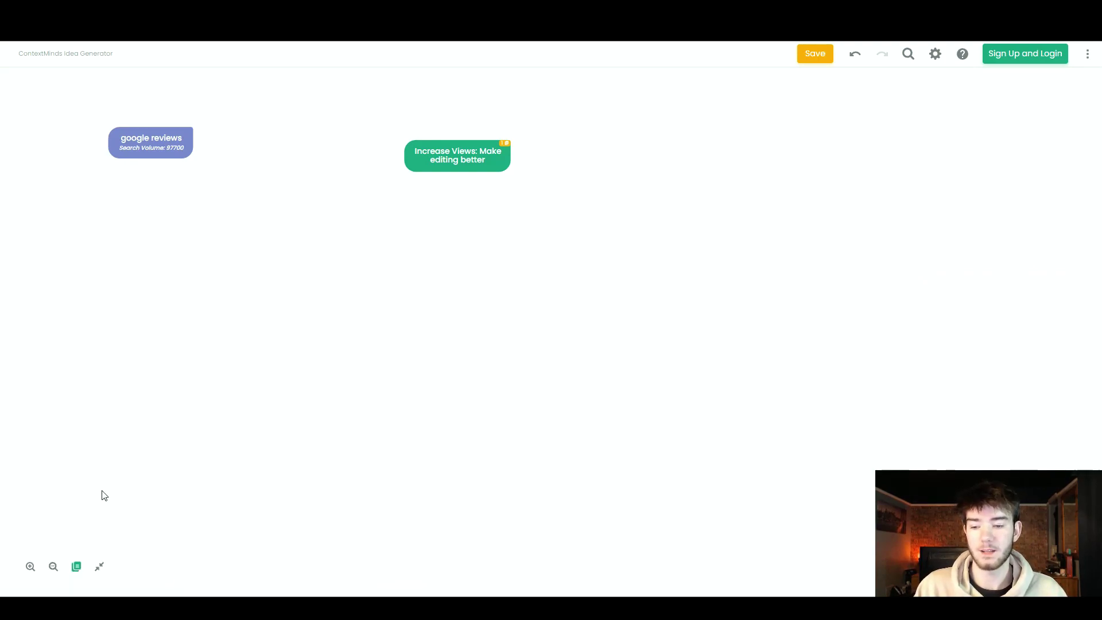
{"action": "left_click", "coordinate": [101, 568]}
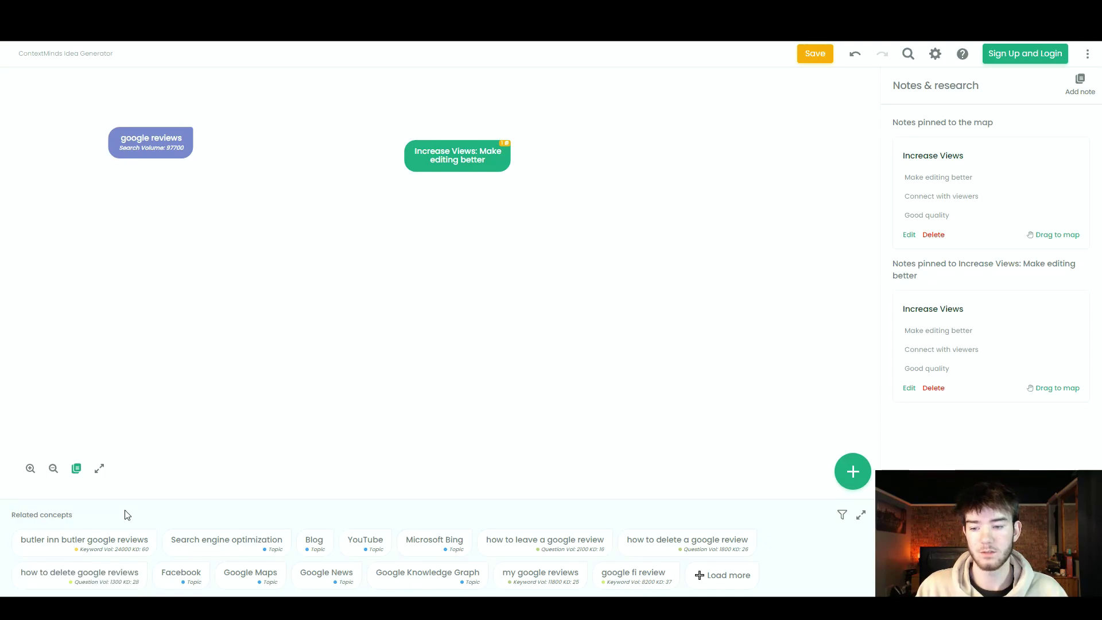
{"action": "left_click", "coordinate": [77, 471]}
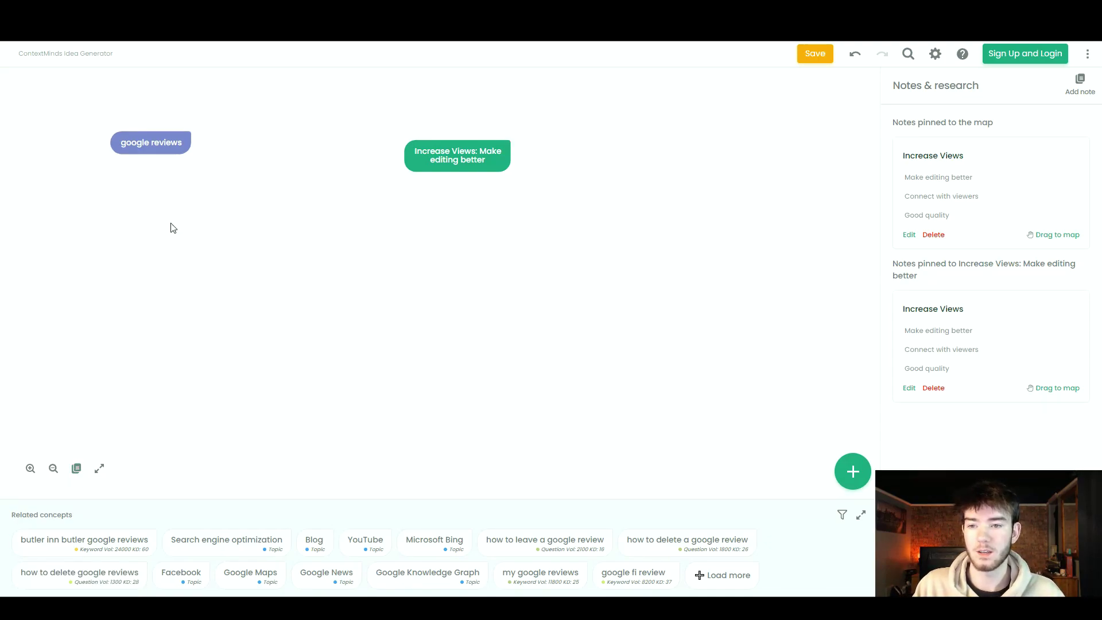
{"action": "left_click", "coordinate": [76, 469]}
- Select google reviews, zoom in and out, undo its last change, then open the Increase Views details
{"action": "left_click", "coordinate": [153, 156]}
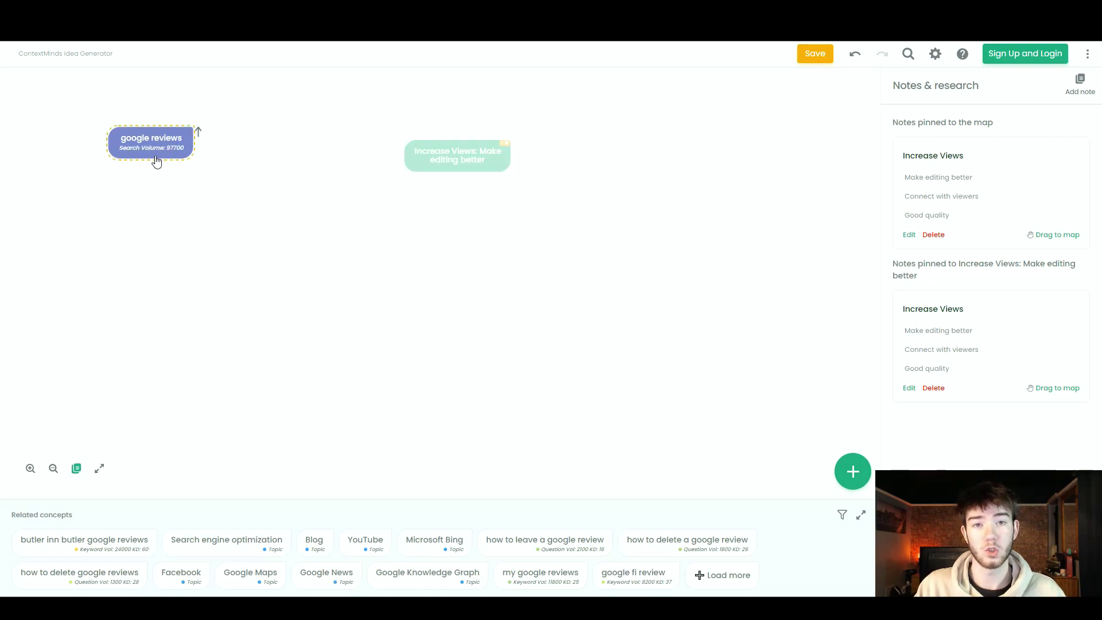
{"action": "left_click", "coordinate": [31, 469]}
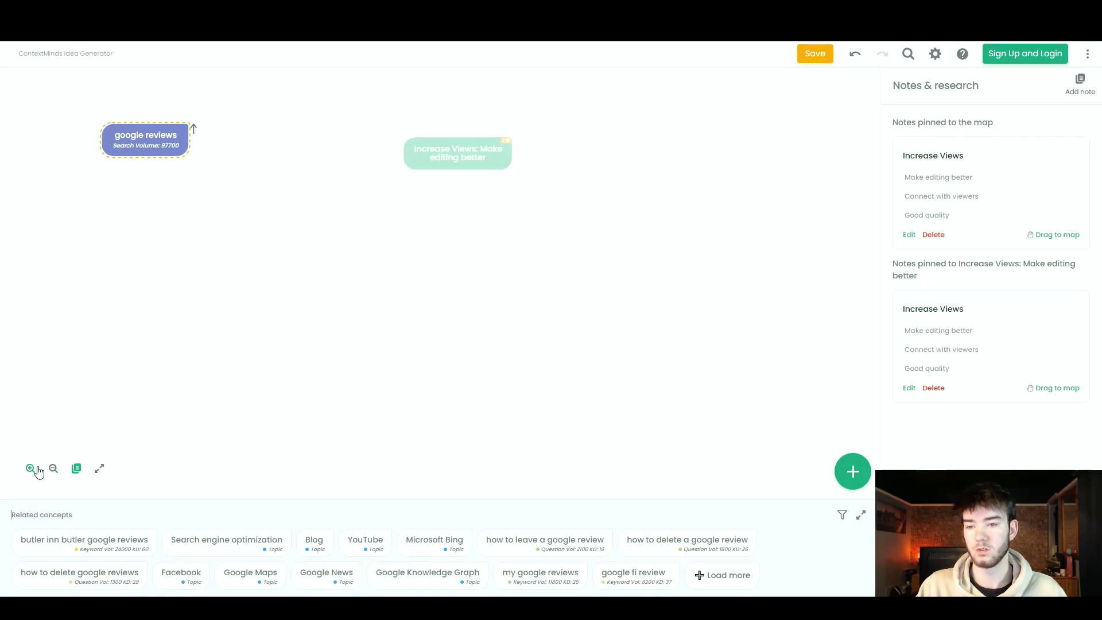
{"action": "left_click", "coordinate": [53, 468]}
{"action": "key", "text": "ctrl+z"}
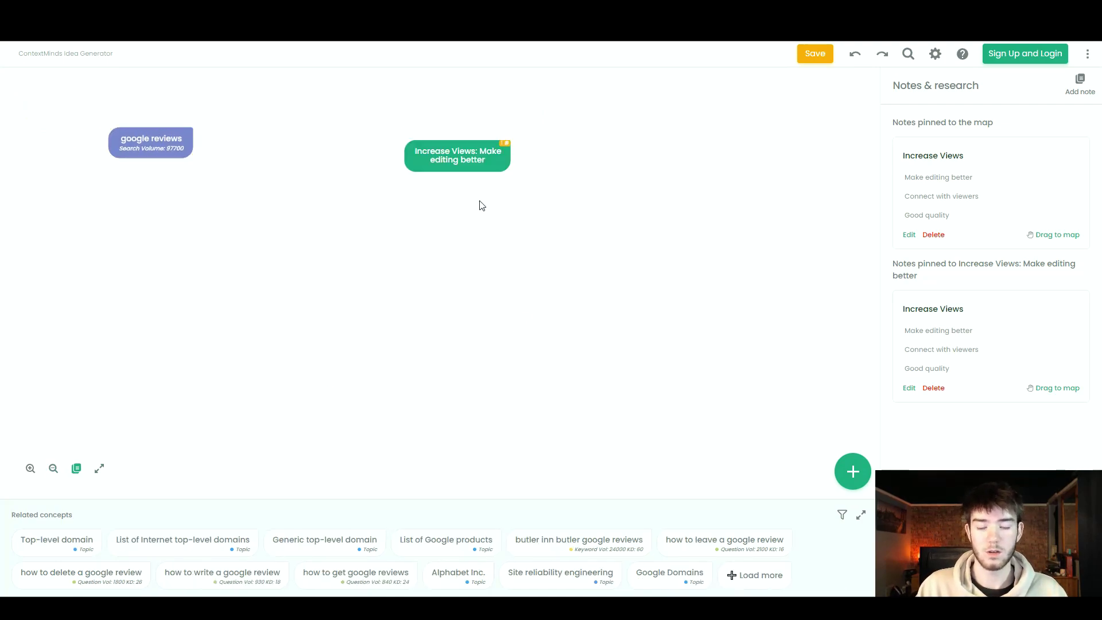
{"action": "left_click", "coordinate": [470, 162]}
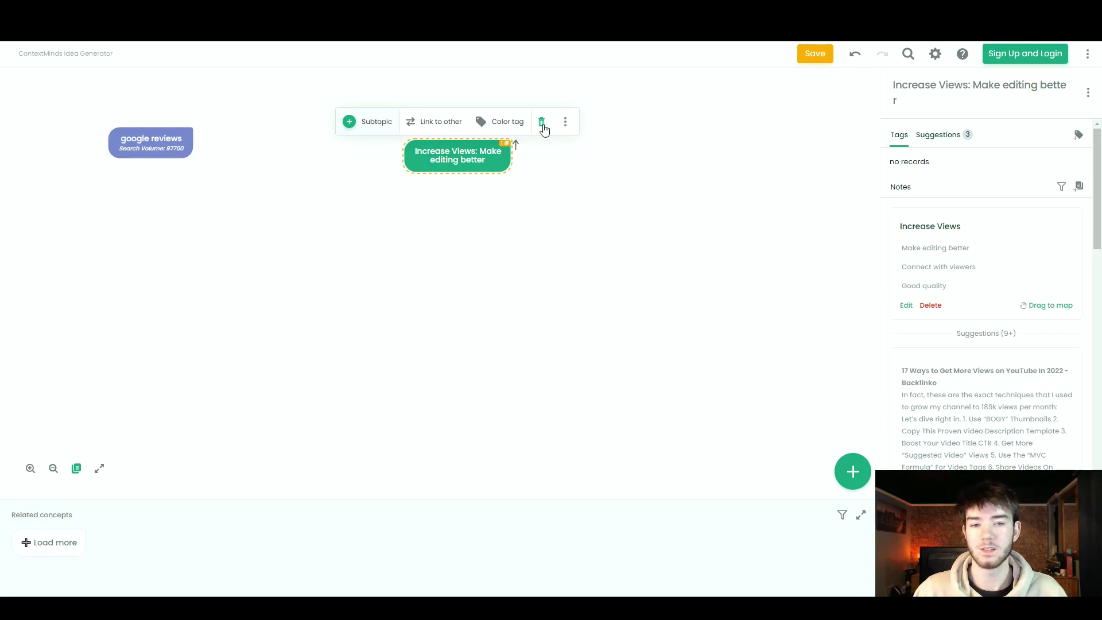
- Open the Increase Views node's options and scroll through its web suggestions
{"action": "left_click", "coordinate": [565, 122]}
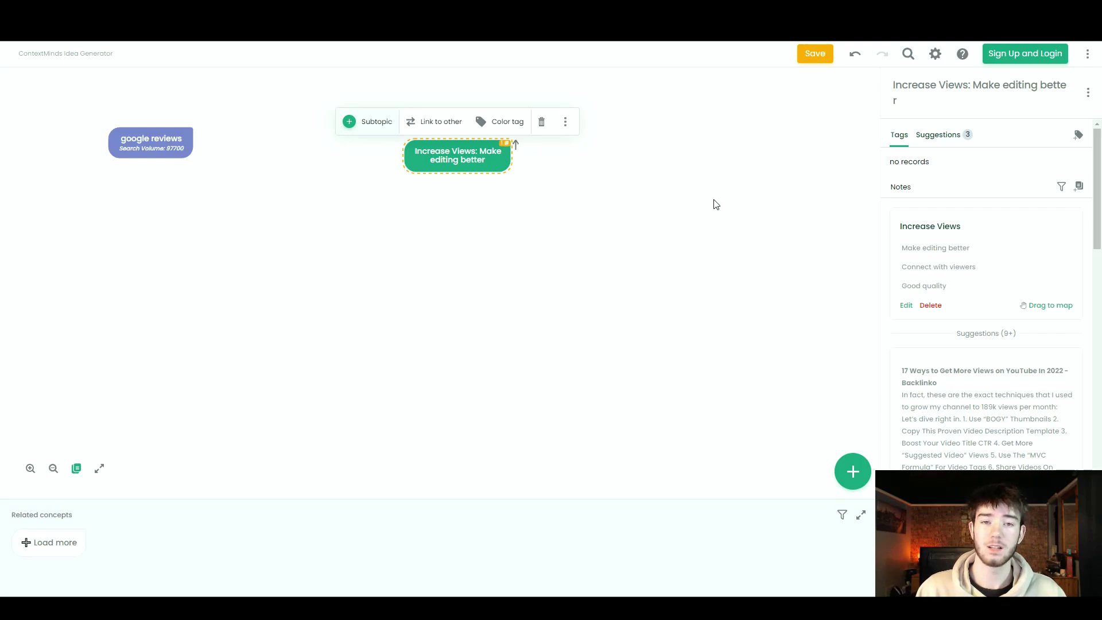
{"action": "scroll", "coordinate": [998, 239], "scroll_direction": "down", "scroll_amount": 1}
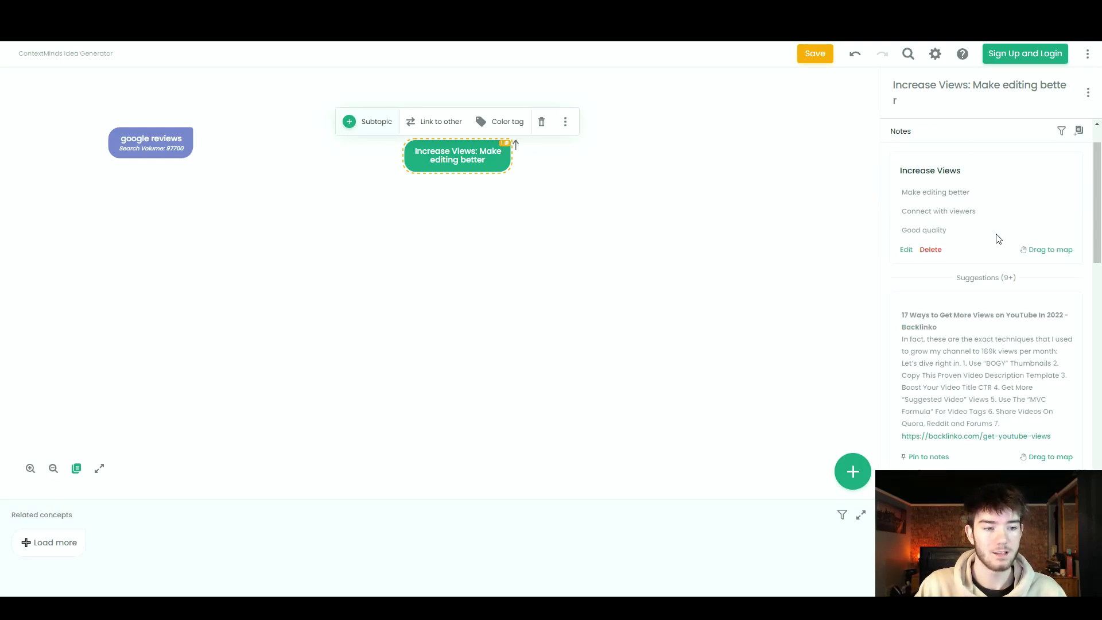
{"action": "scroll", "coordinate": [998, 239], "scroll_direction": "down", "scroll_amount": 1}
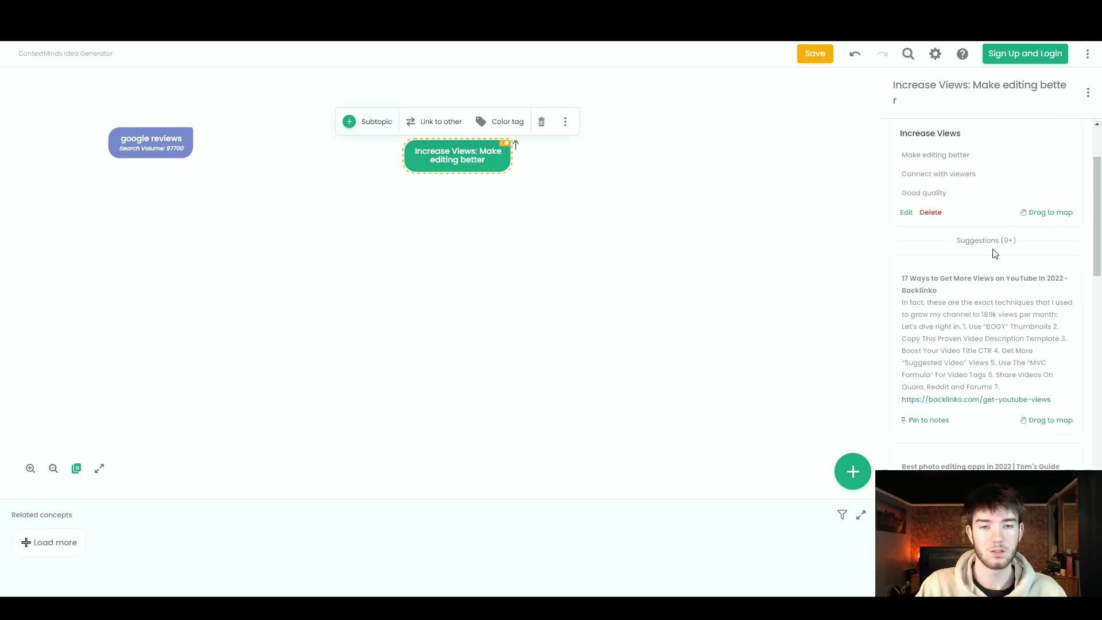
{"action": "scroll", "coordinate": [976, 244], "scroll_direction": "down", "scroll_amount": 1}
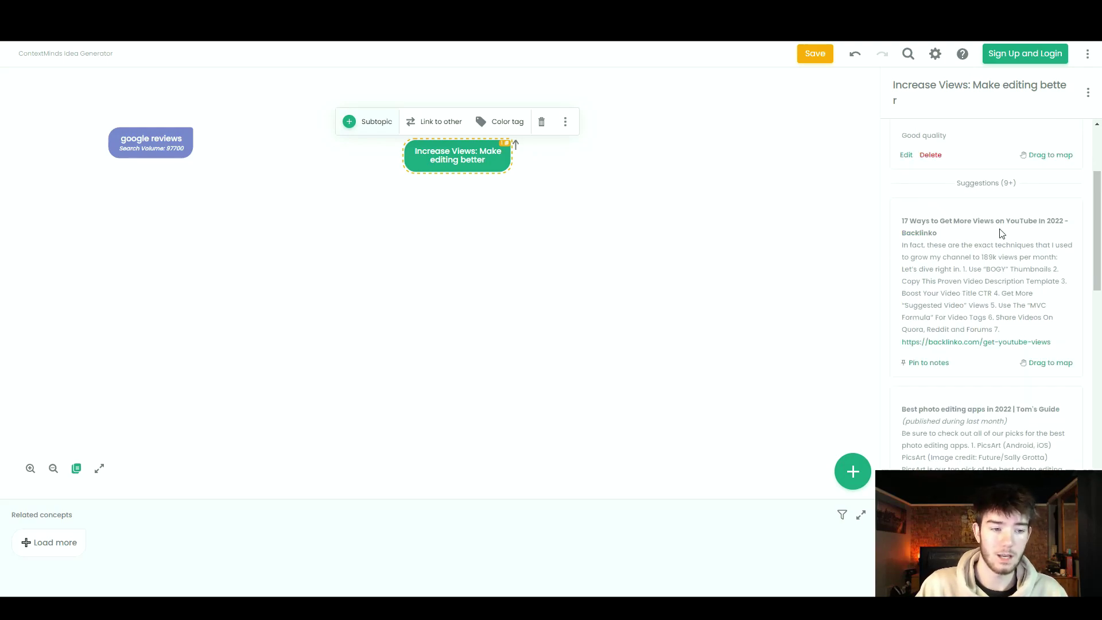
{"action": "scroll", "coordinate": [993, 373], "scroll_direction": "down", "scroll_amount": 1}
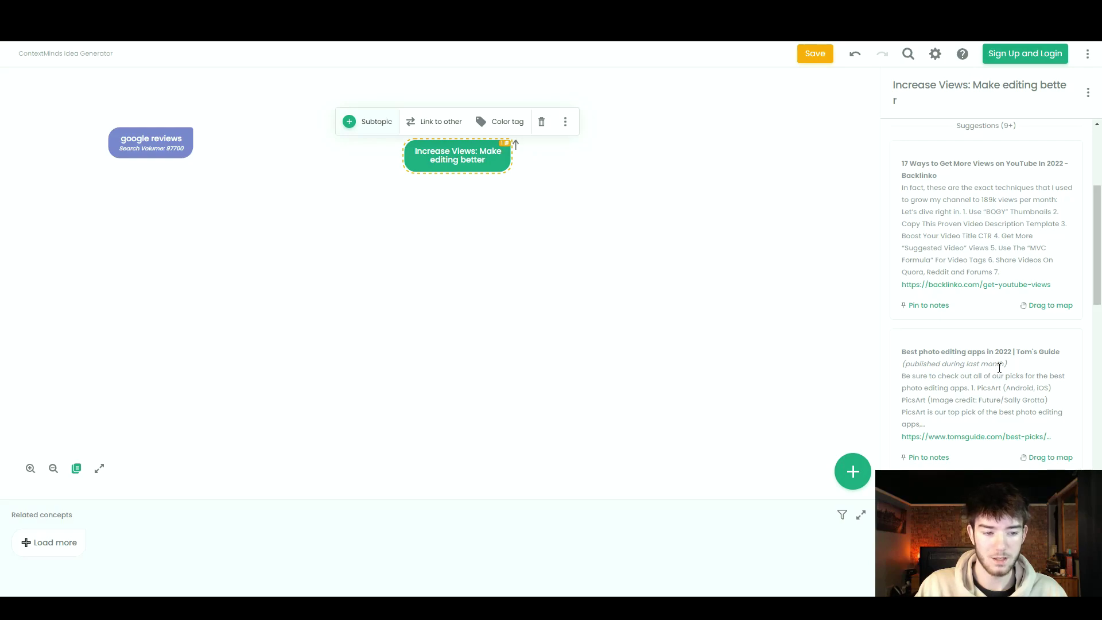
{"action": "scroll", "coordinate": [973, 414], "scroll_direction": "down", "scroll_amount": 2}
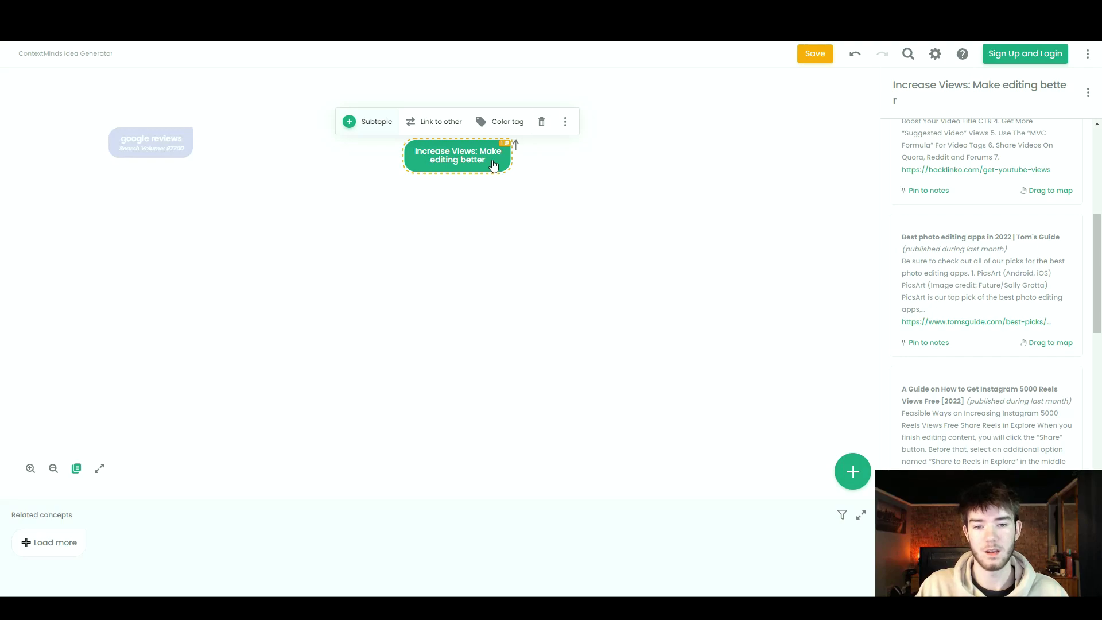
{"action": "scroll", "coordinate": [997, 308], "scroll_direction": "up", "scroll_amount": 5}
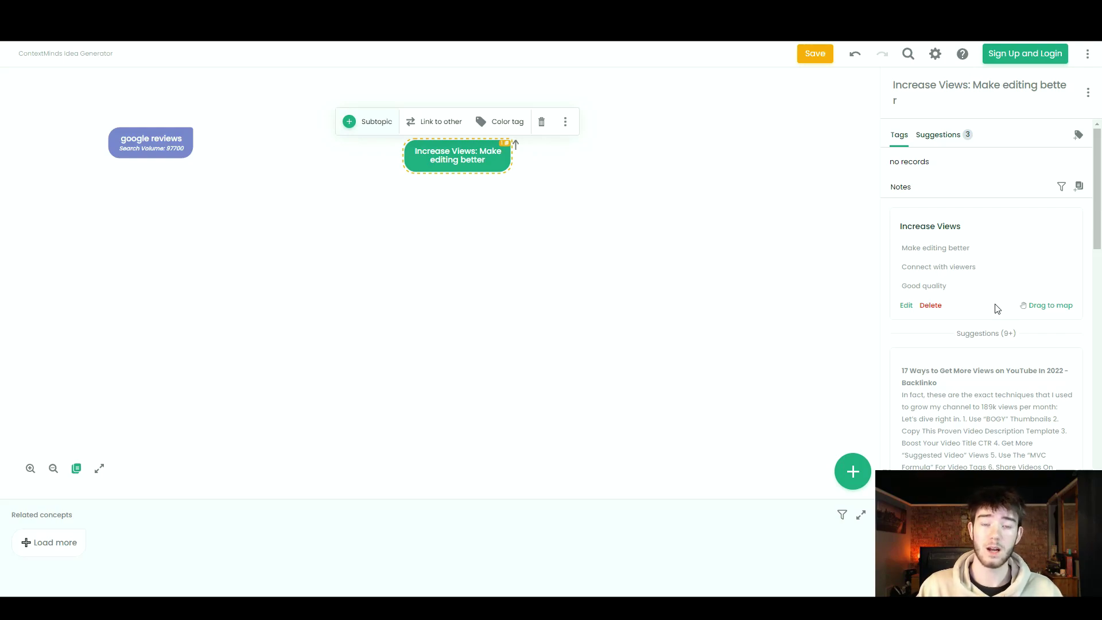
- Deselect the Increase Views node to return to the general Notes & research list
{"action": "key", "text": "Escape"}
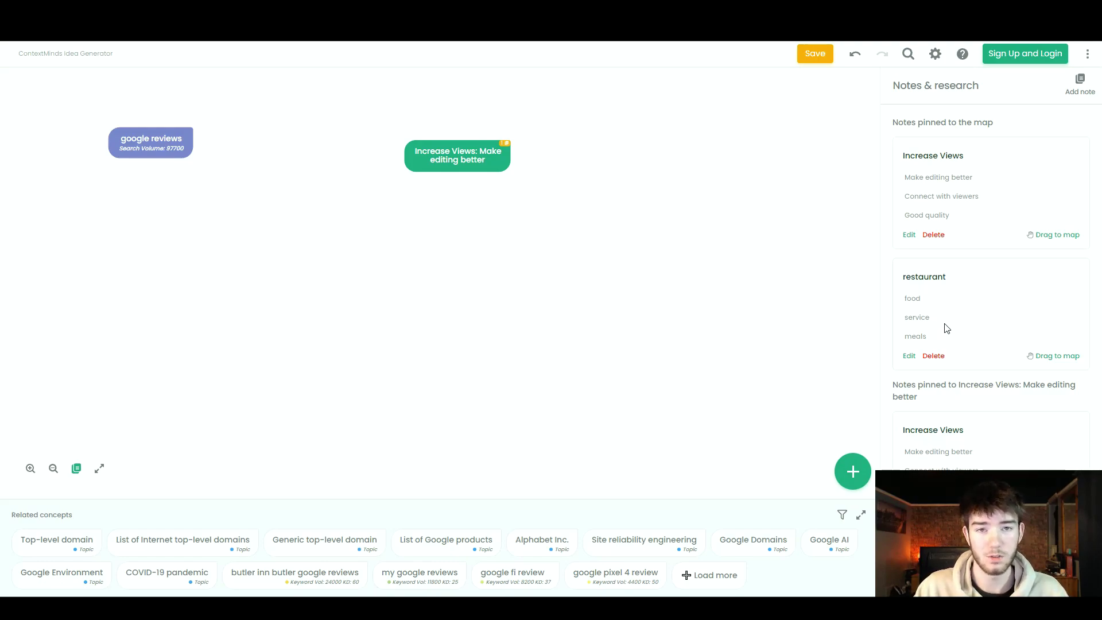
- Drop the restaurant note on the map and place the 'restaurant: food service meals' node beside Increase Views
{"action": "left_click_drag", "start_coordinate": [1058, 356], "coordinate": [548, 266]}
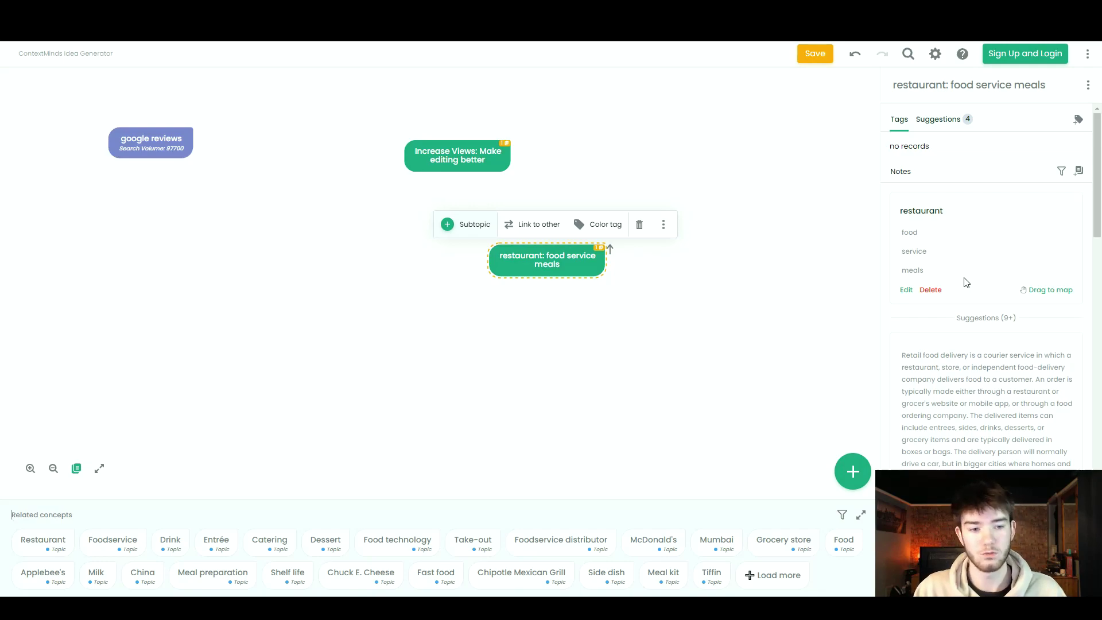
{"action": "scroll", "coordinate": [966, 283], "scroll_direction": "down", "scroll_amount": 2}
{"action": "left_click_drag", "start_coordinate": [551, 268], "coordinate": [590, 162]}
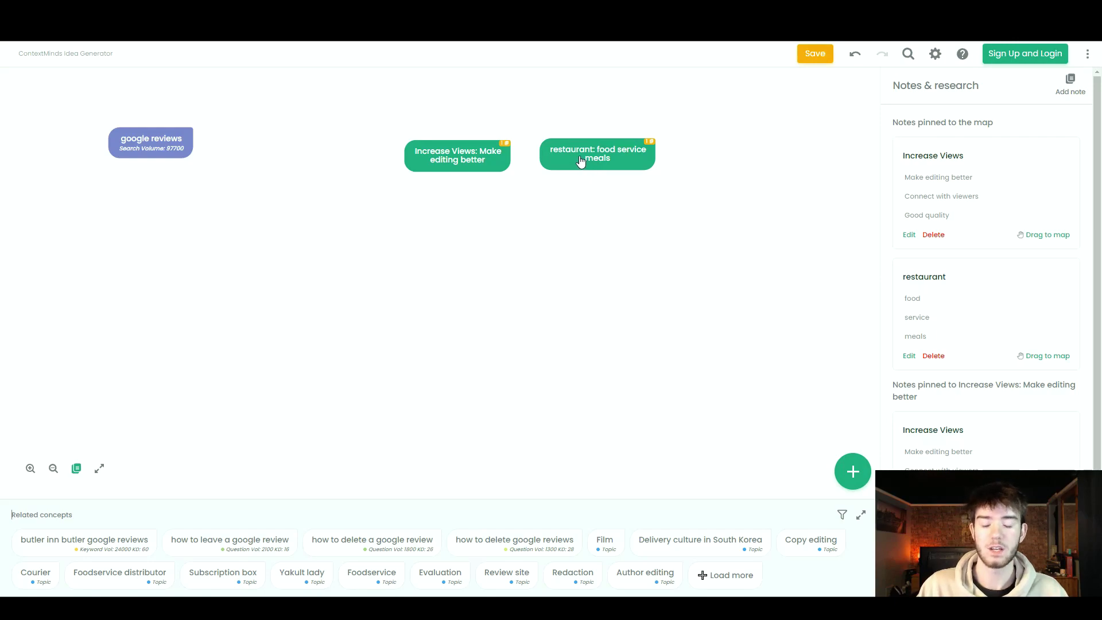
- Nest Increase Views and google reviews inside the restaurant node, moving the group toward the map centre
{"action": "left_click", "coordinate": [461, 158]}
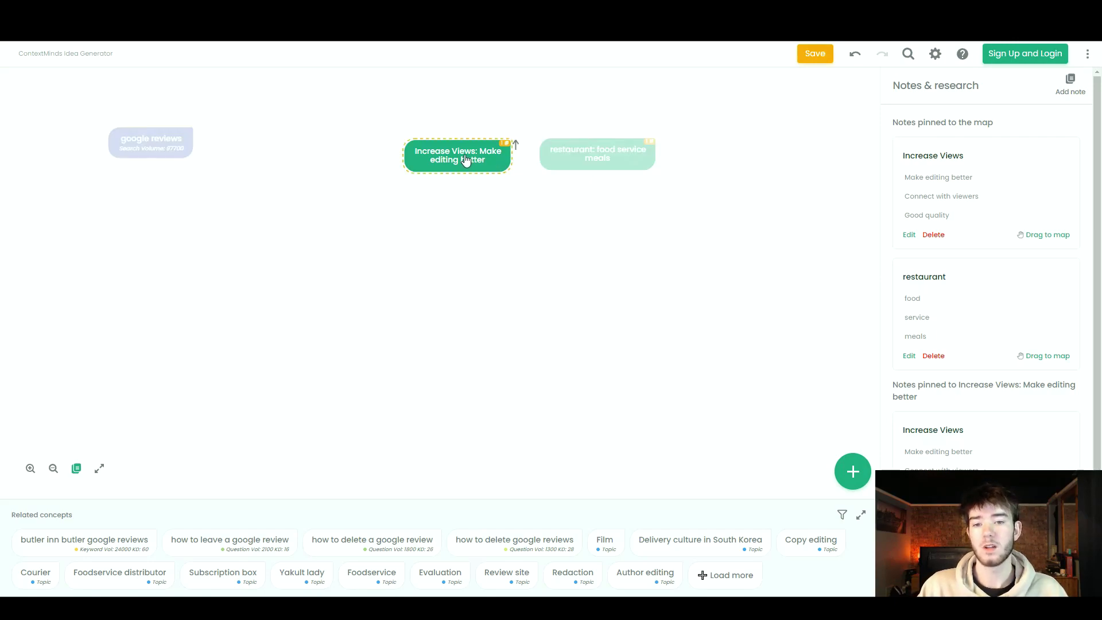
{"action": "left_click_drag", "start_coordinate": [461, 158], "coordinate": [602, 166]}
{"action": "left_click_drag", "start_coordinate": [642, 128], "coordinate": [386, 125]}
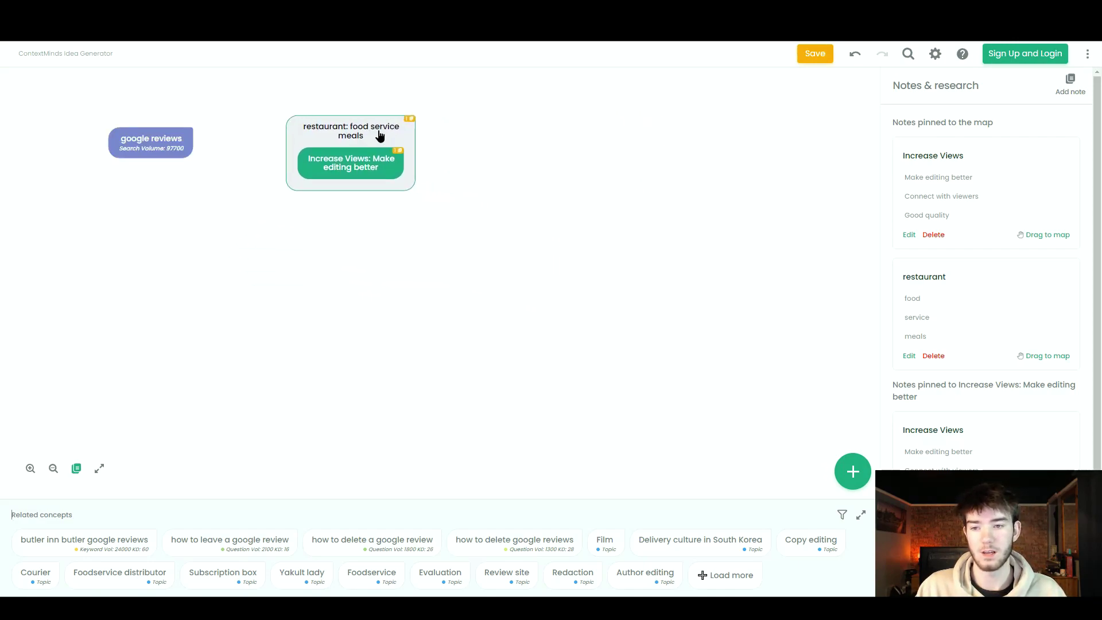
{"action": "left_click_drag", "start_coordinate": [167, 148], "coordinate": [207, 166]}
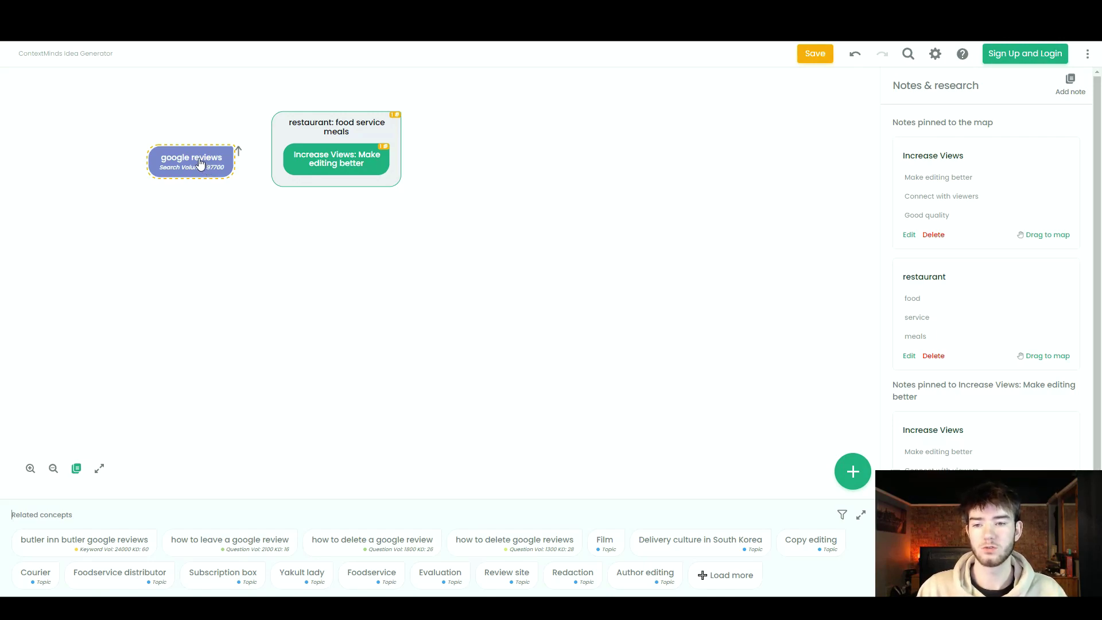
{"action": "left_click_drag", "start_coordinate": [206, 166], "coordinate": [356, 179]}
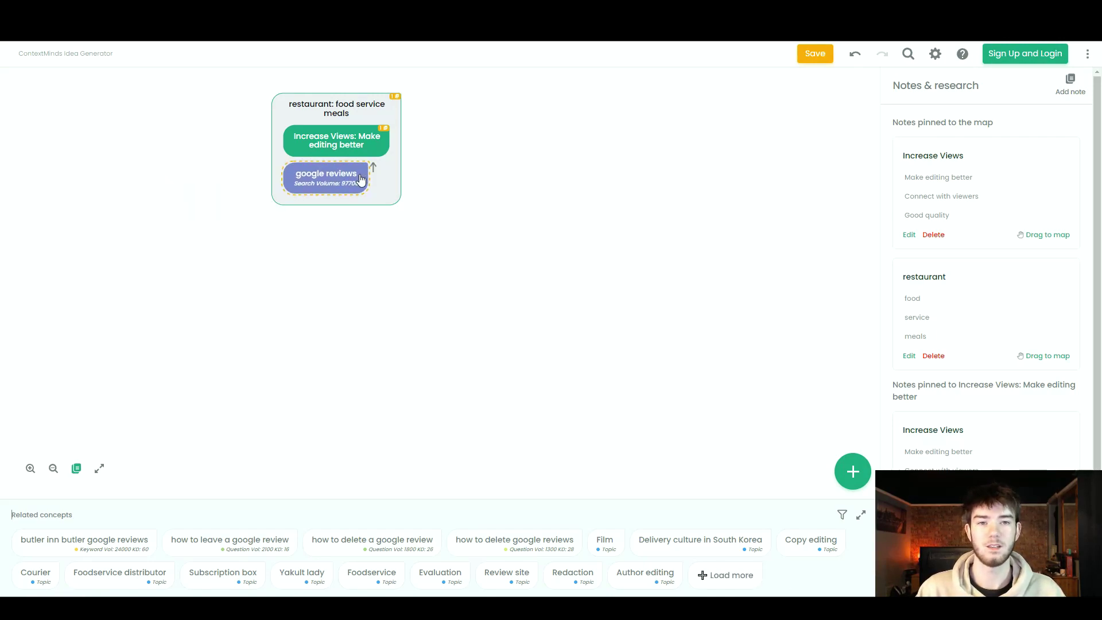
{"action": "left_click_drag", "start_coordinate": [350, 109], "coordinate": [397, 222]}
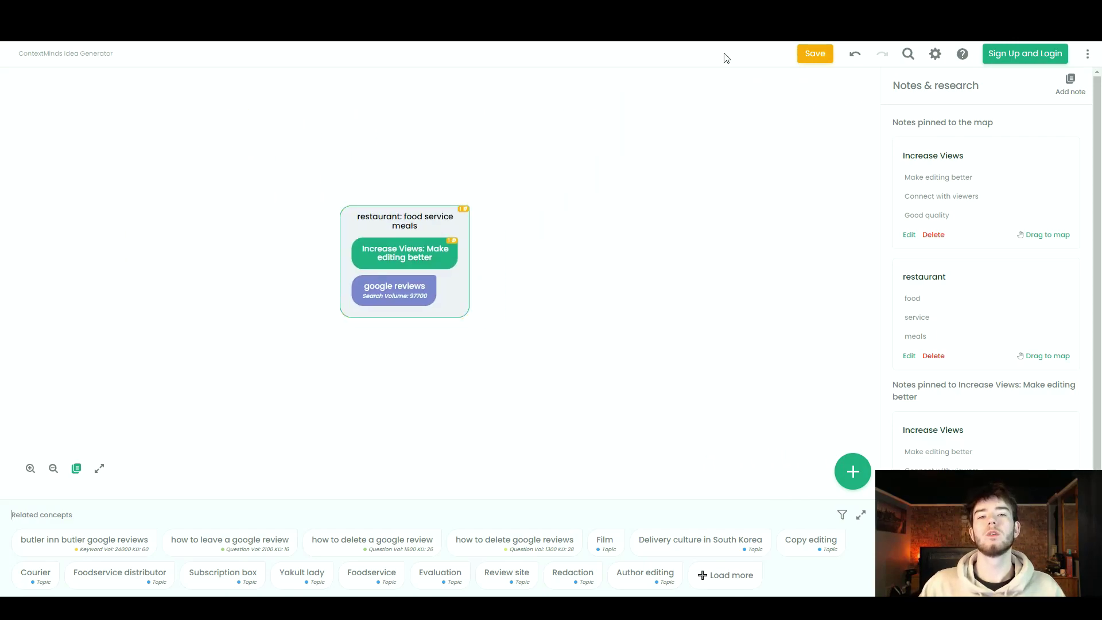